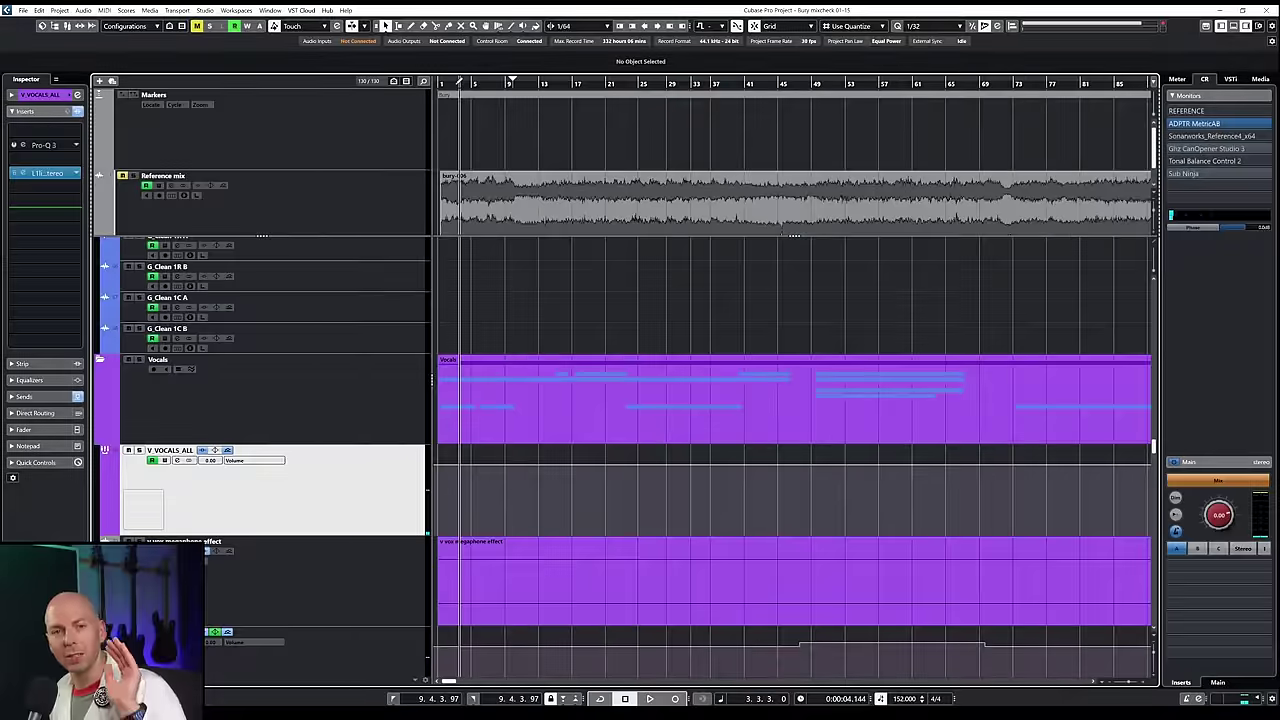
Play the project to hear the opening of the full mix with the original vocals
{"action": "key", "text": "space"}
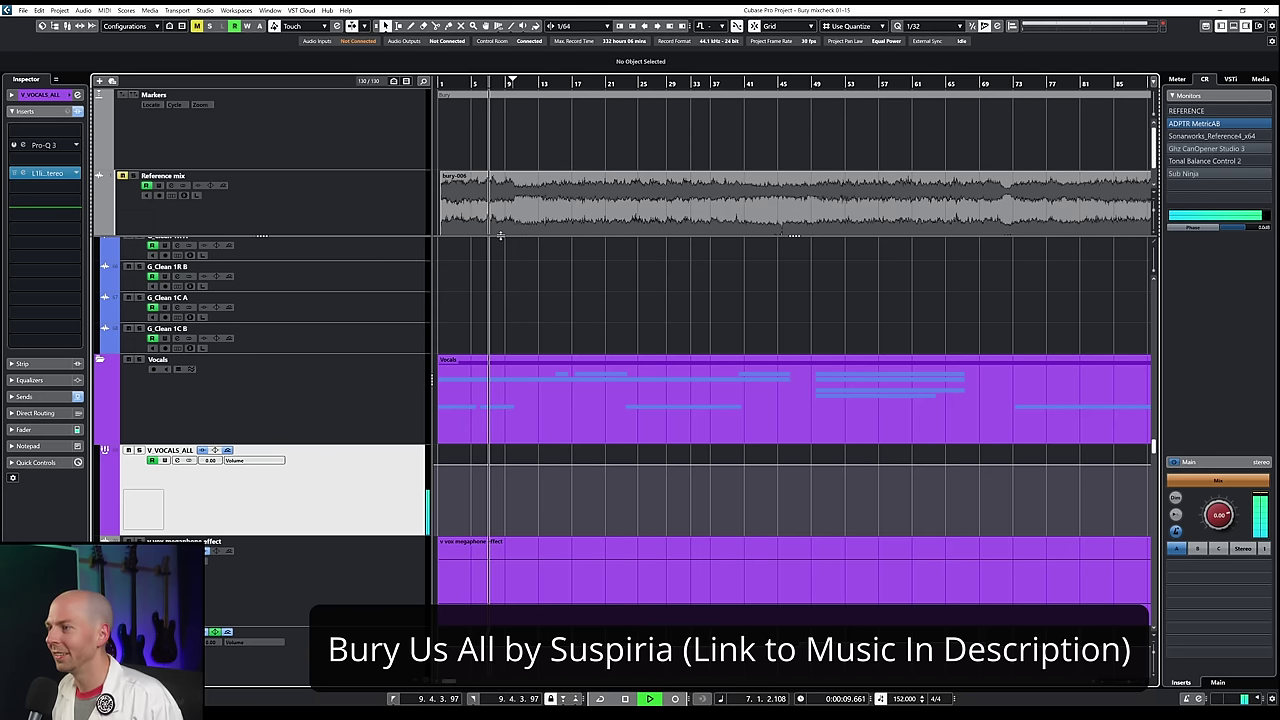
{"action": "left_click", "coordinate": [651, 187]}
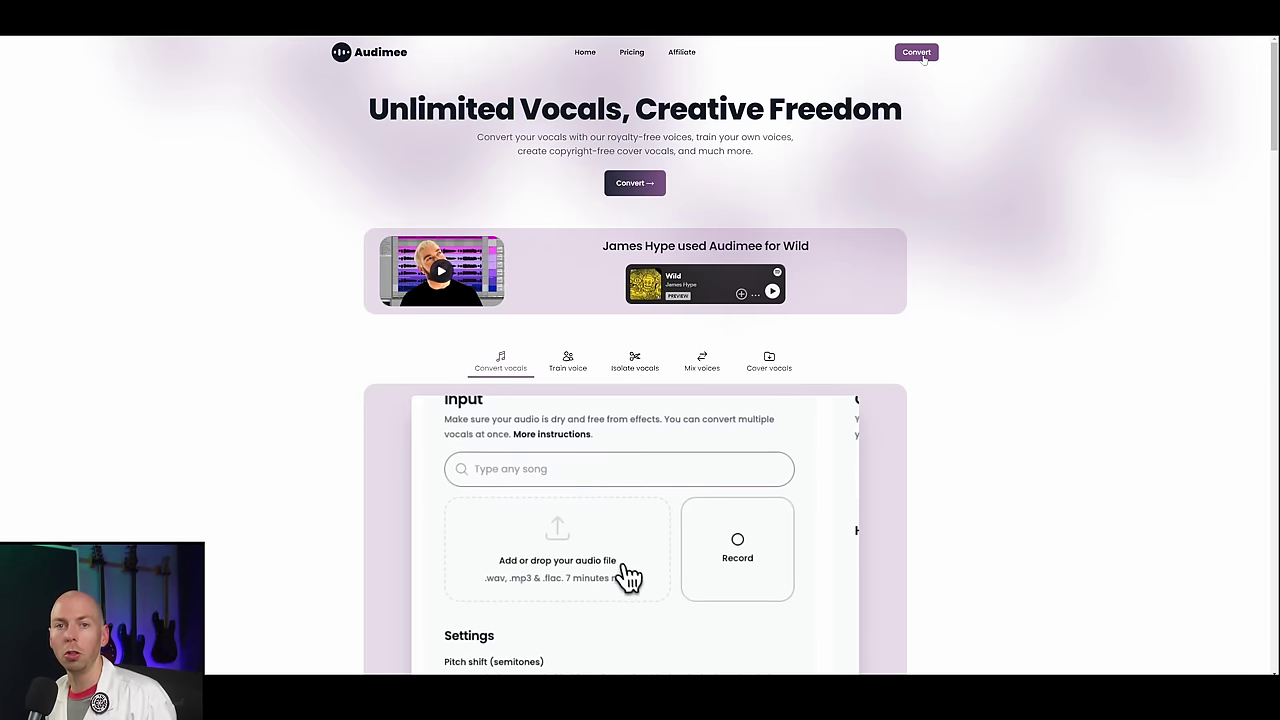
Open Audimee's vocal conversion page in the browser and upload the original vocal audio file as the input
{"action": "left_click", "coordinate": [617, 571]}
{"action": "left_click", "coordinate": [916, 52]}
{"action": "scroll", "coordinate": [527, 314], "scroll_direction": "down", "scroll_amount": 3}
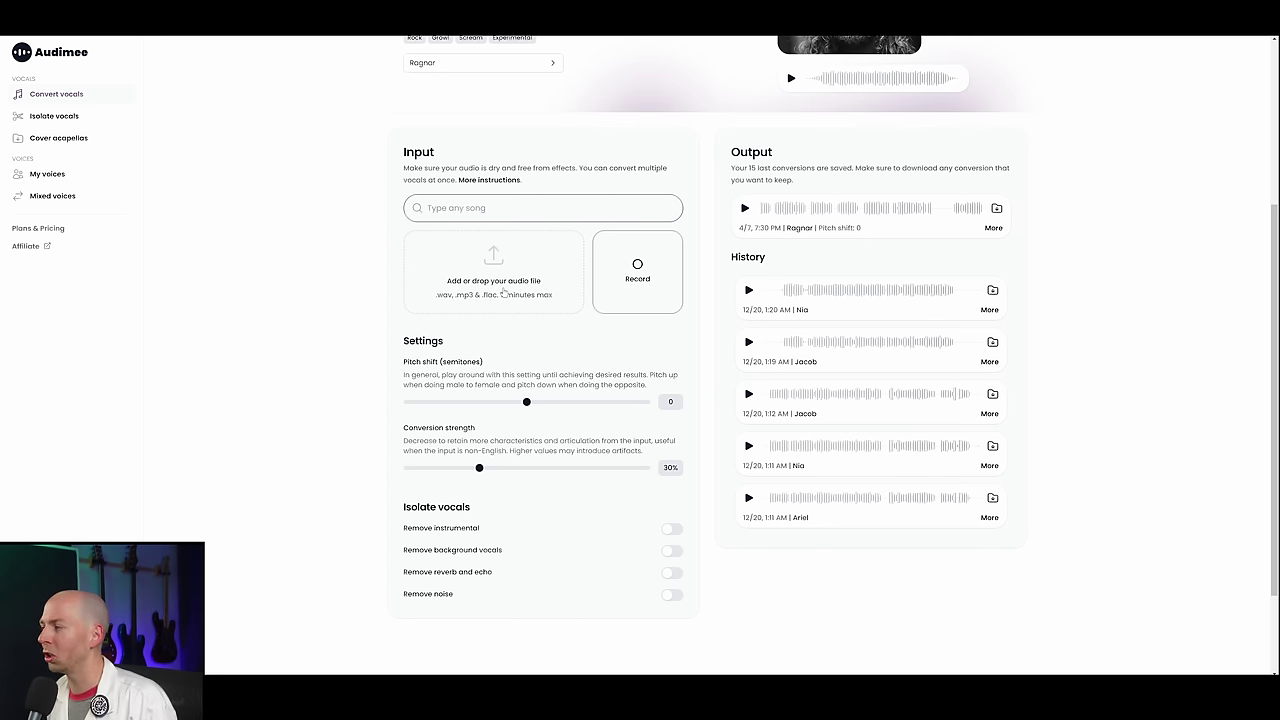
{"action": "scroll", "coordinate": [503, 290], "scroll_direction": "down", "scroll_amount": 3}
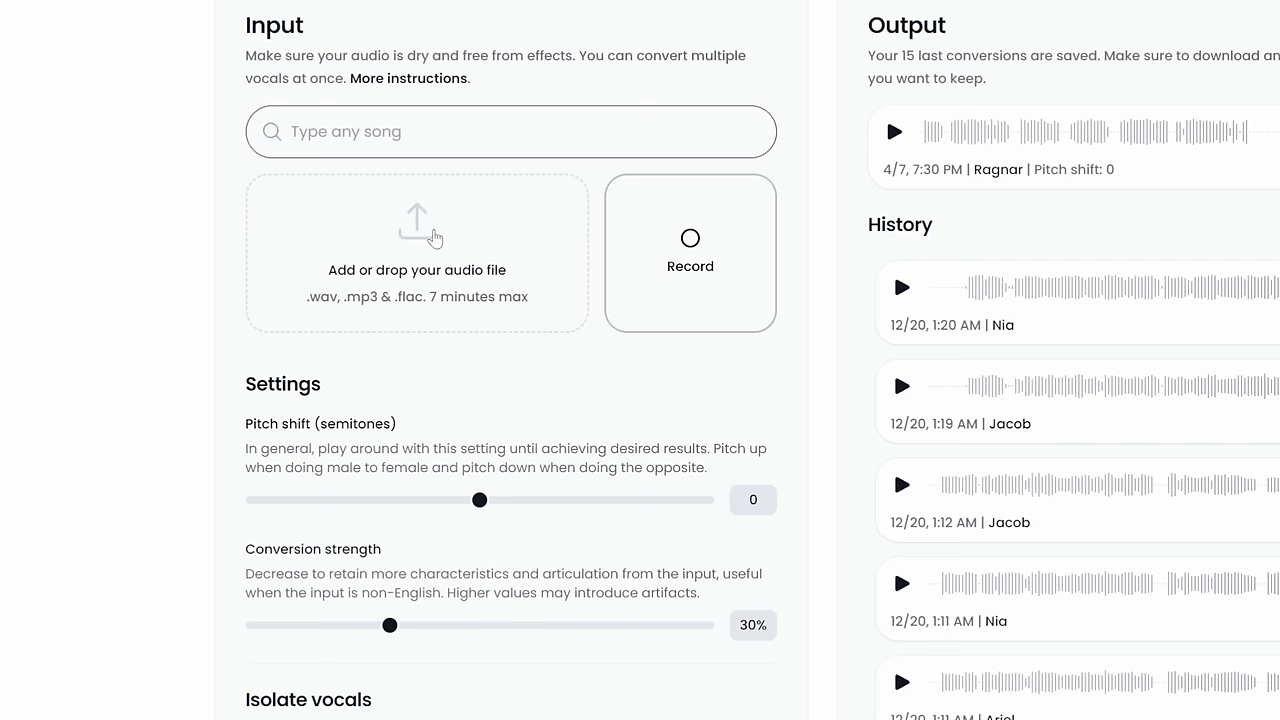
{"action": "left_click", "coordinate": [436, 240]}
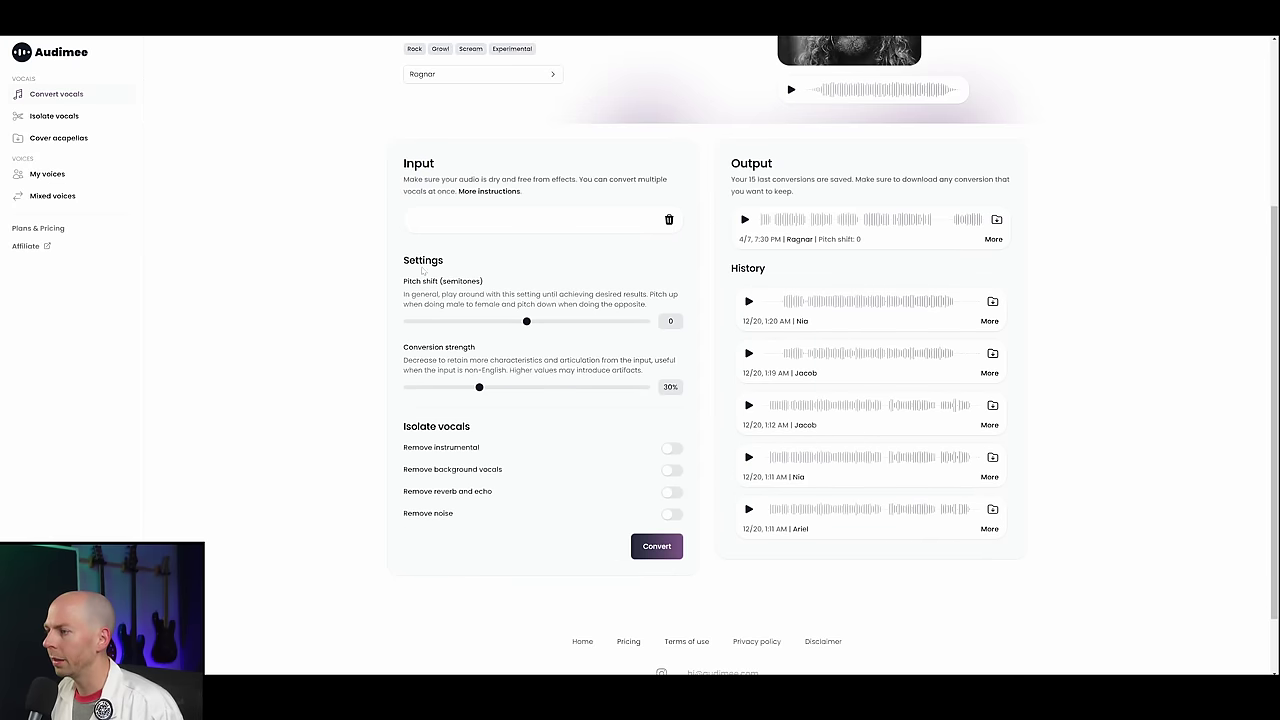
{"action": "scroll", "coordinate": [499, 300], "scroll_direction": "up", "scroll_amount": 3}
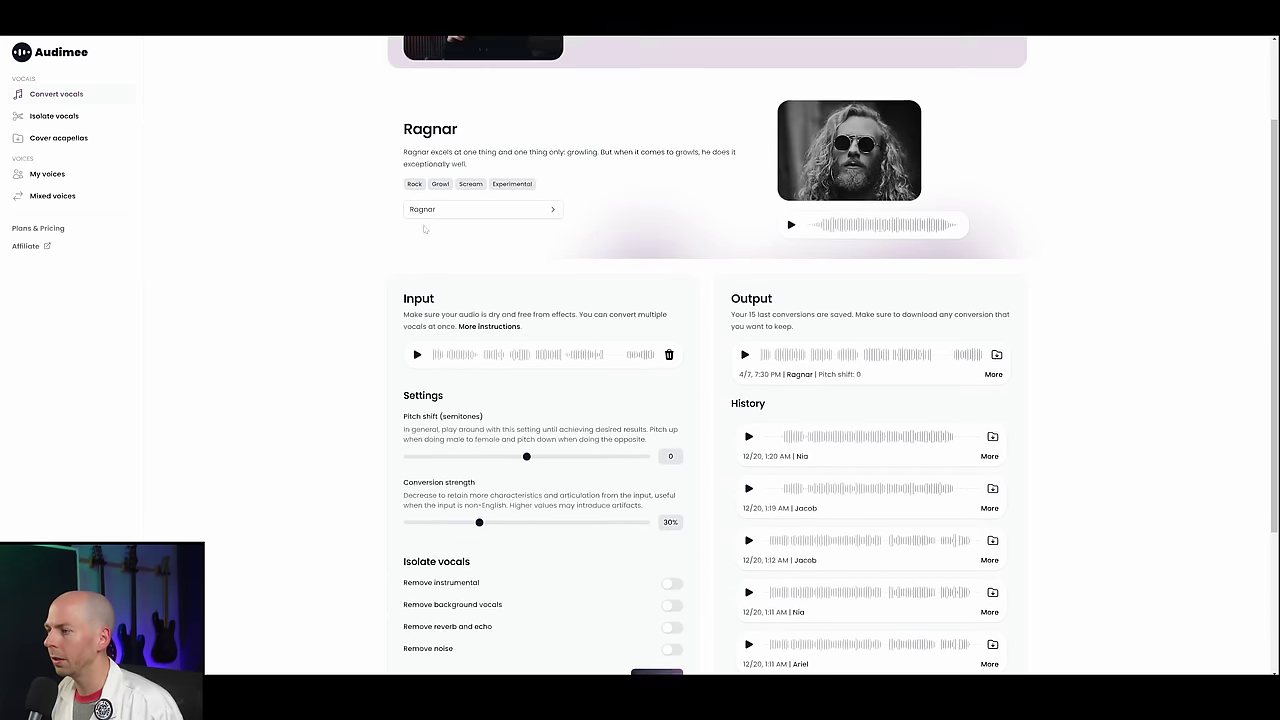
{"action": "scroll", "coordinate": [502, 349], "scroll_direction": "down", "scroll_amount": 2}
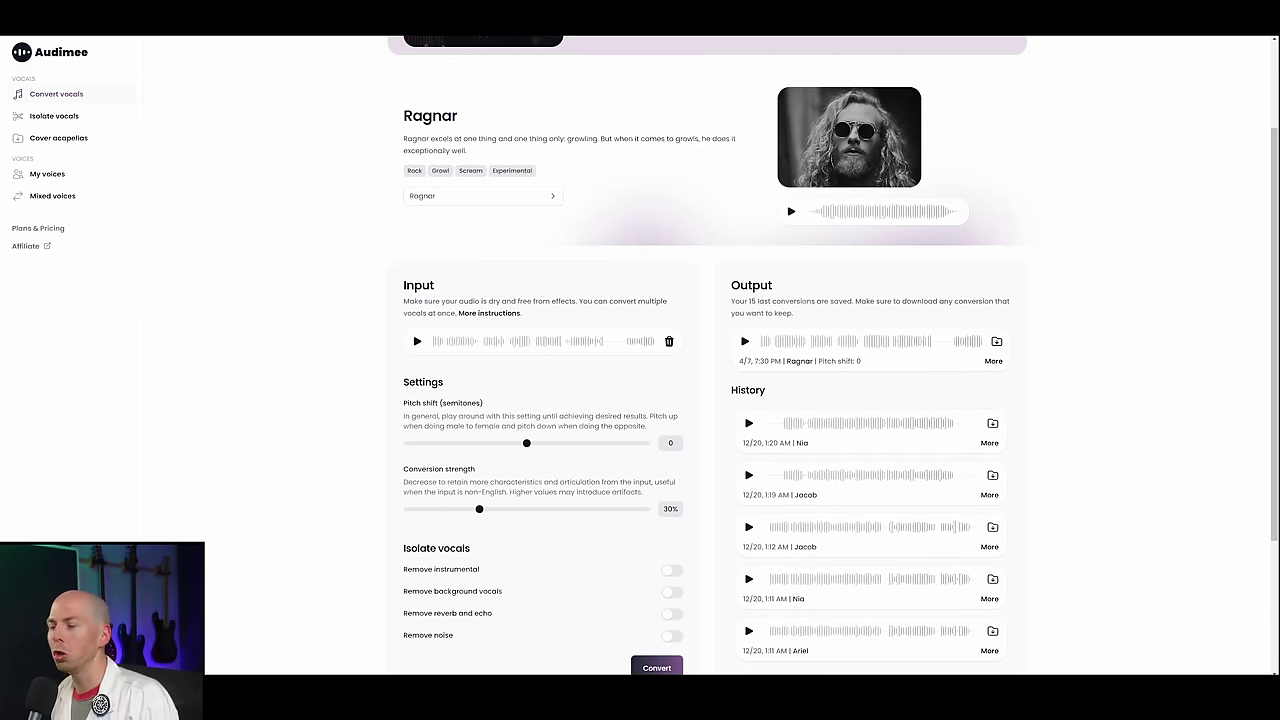
Open the voice selection and browse the voices and instruments offered under the Rock genre filter
{"action": "left_click", "coordinate": [530, 200]}
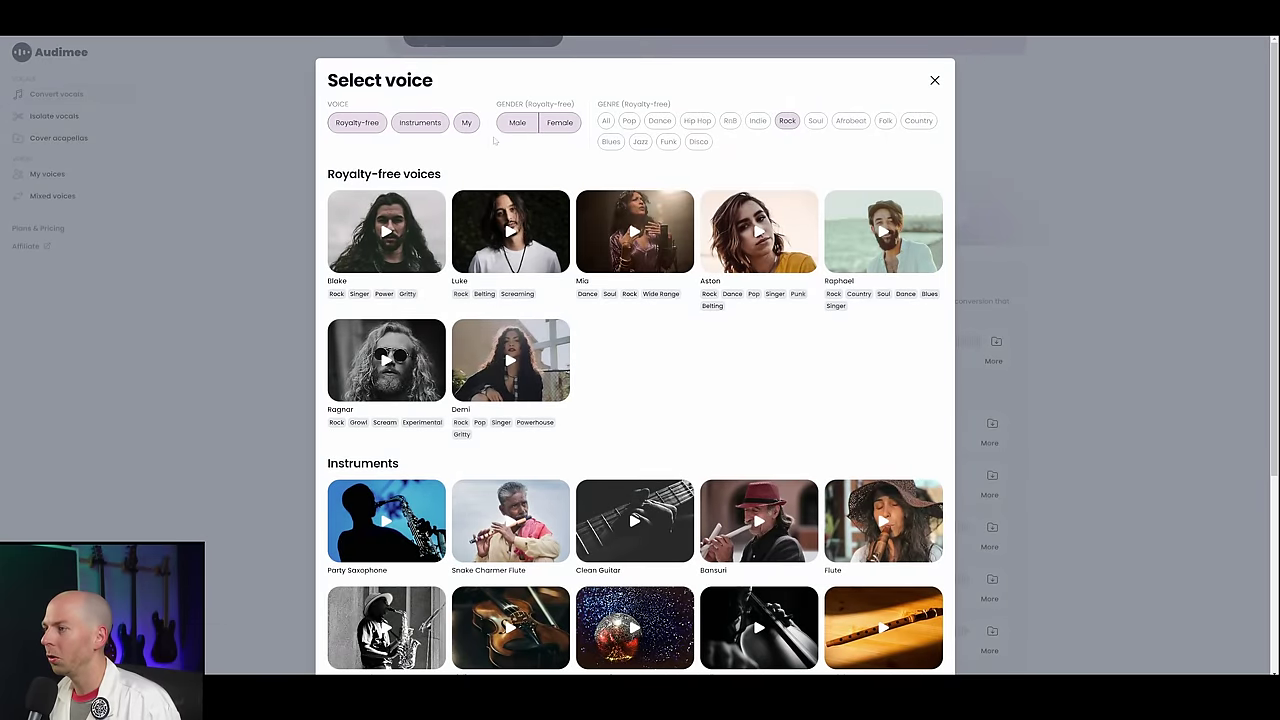
{"action": "scroll", "coordinate": [493, 141], "scroll_direction": "down", "scroll_amount": 3}
{"action": "scroll", "coordinate": [700, 514], "scroll_direction": "up", "scroll_amount": 3}
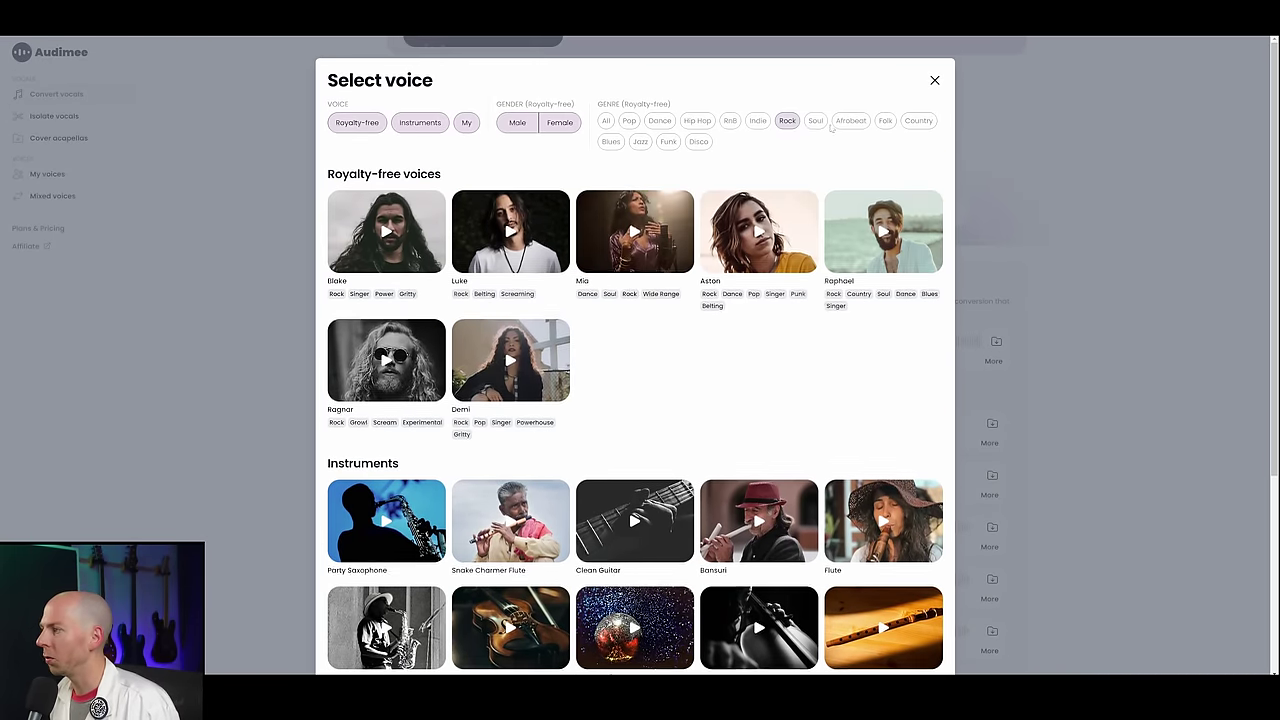
Try adding Soul, Afrobeat, Dance and Hip Hop to the Rock genre filter and remove them again
{"action": "left_click", "coordinate": [824, 122]}
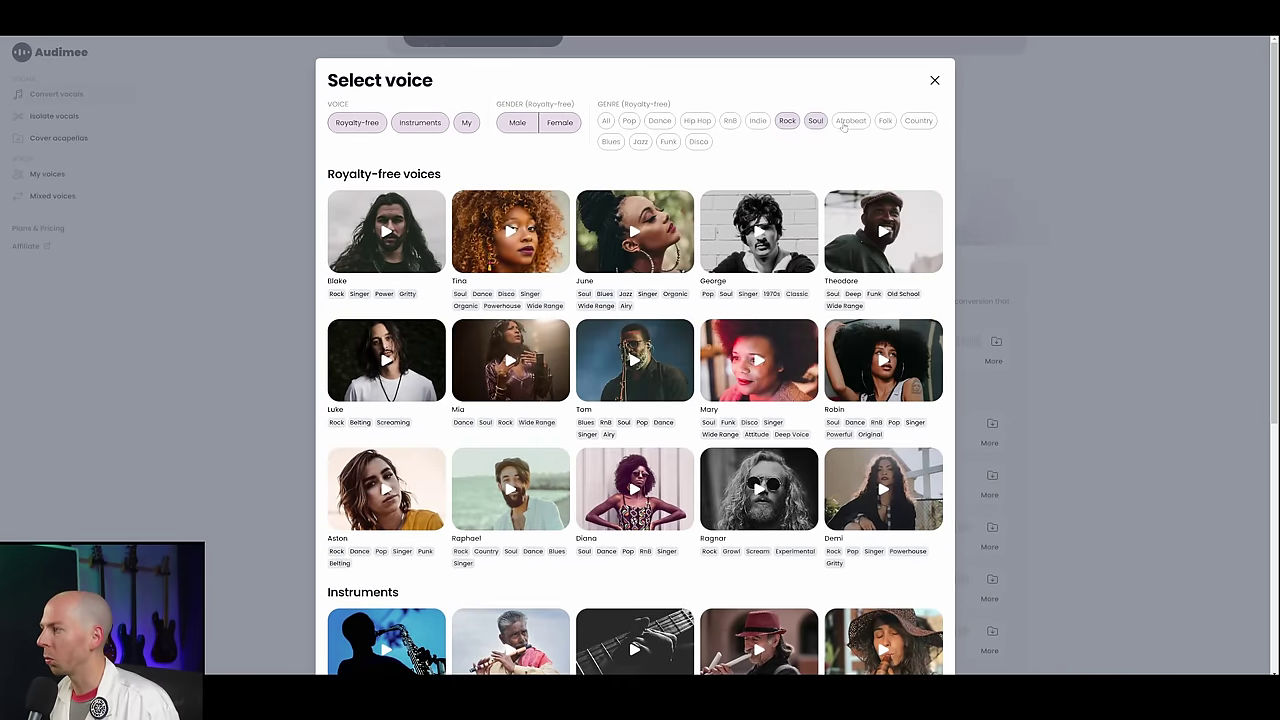
{"action": "left_click", "coordinate": [848, 121]}
{"action": "left_click", "coordinate": [660, 120]}
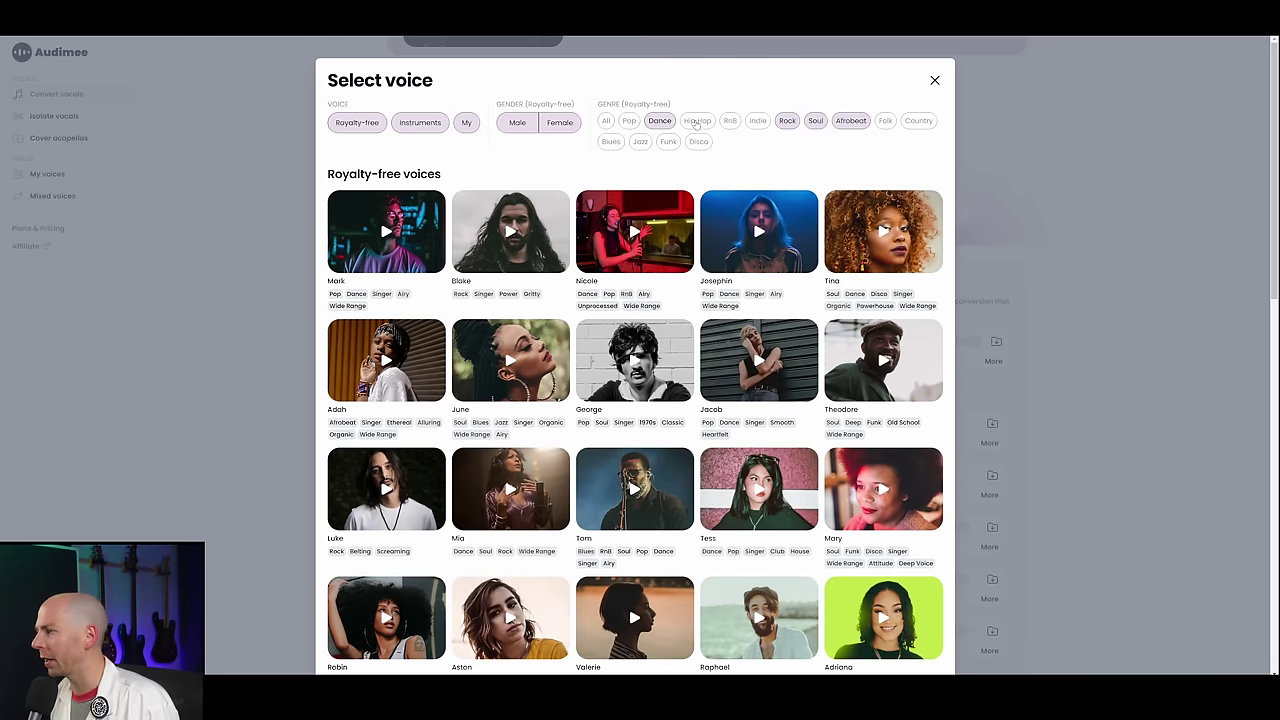
{"action": "left_click", "coordinate": [697, 120]}
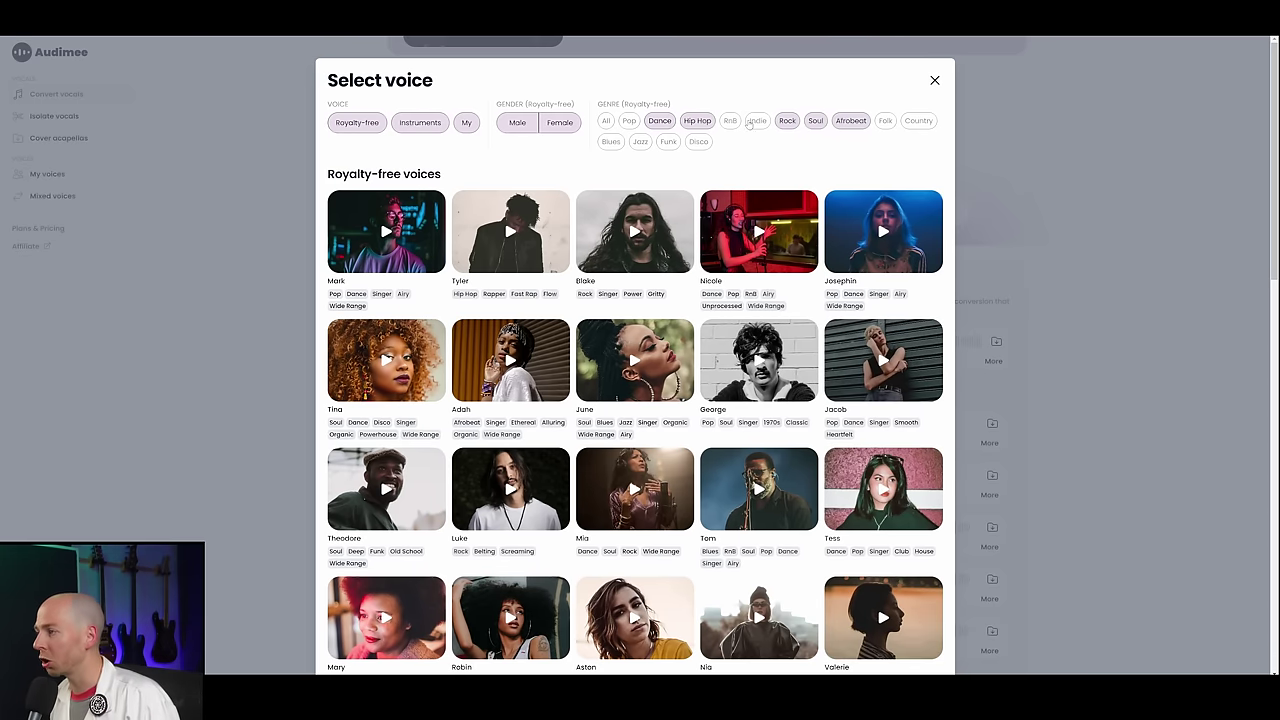
{"action": "left_click", "coordinate": [815, 120]}
{"action": "left_click", "coordinate": [850, 120]}
{"action": "left_click", "coordinate": [697, 120]}
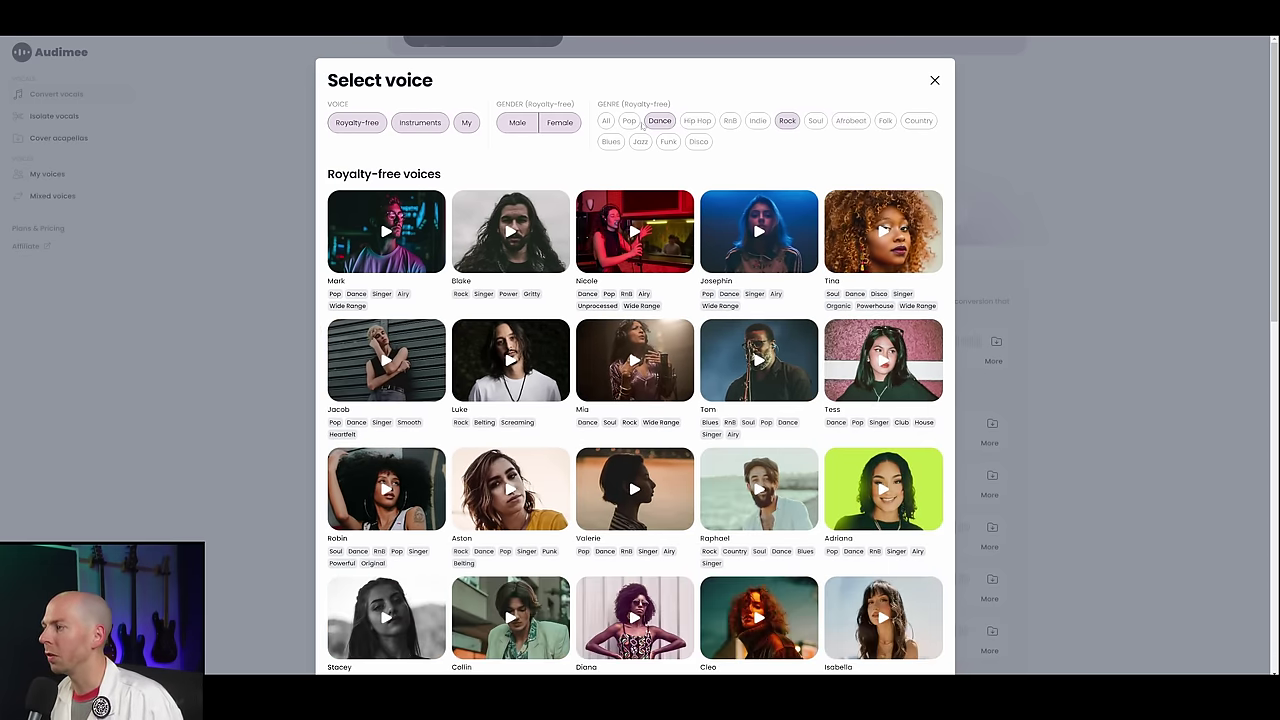
{"action": "left_click", "coordinate": [659, 120]}
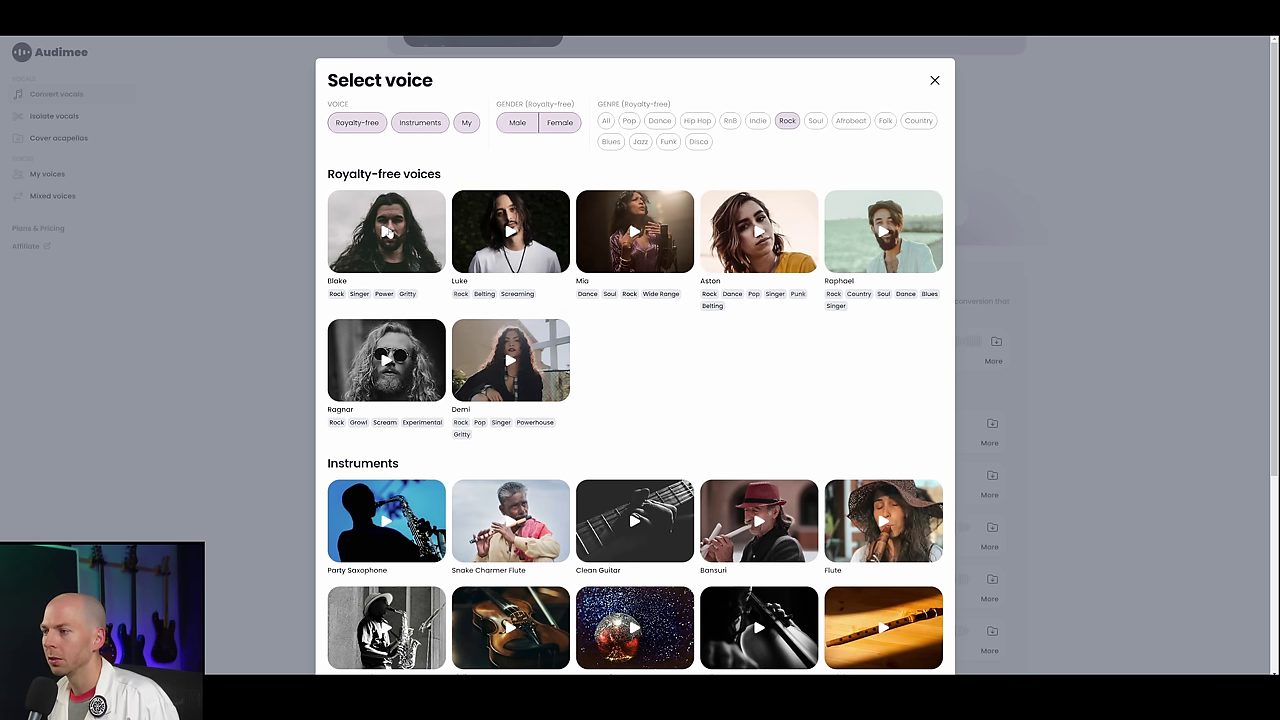
Preview the royalty-free voice Blake and select Ragnar as the voice for the conversion
{"action": "left_click", "coordinate": [388, 231]}
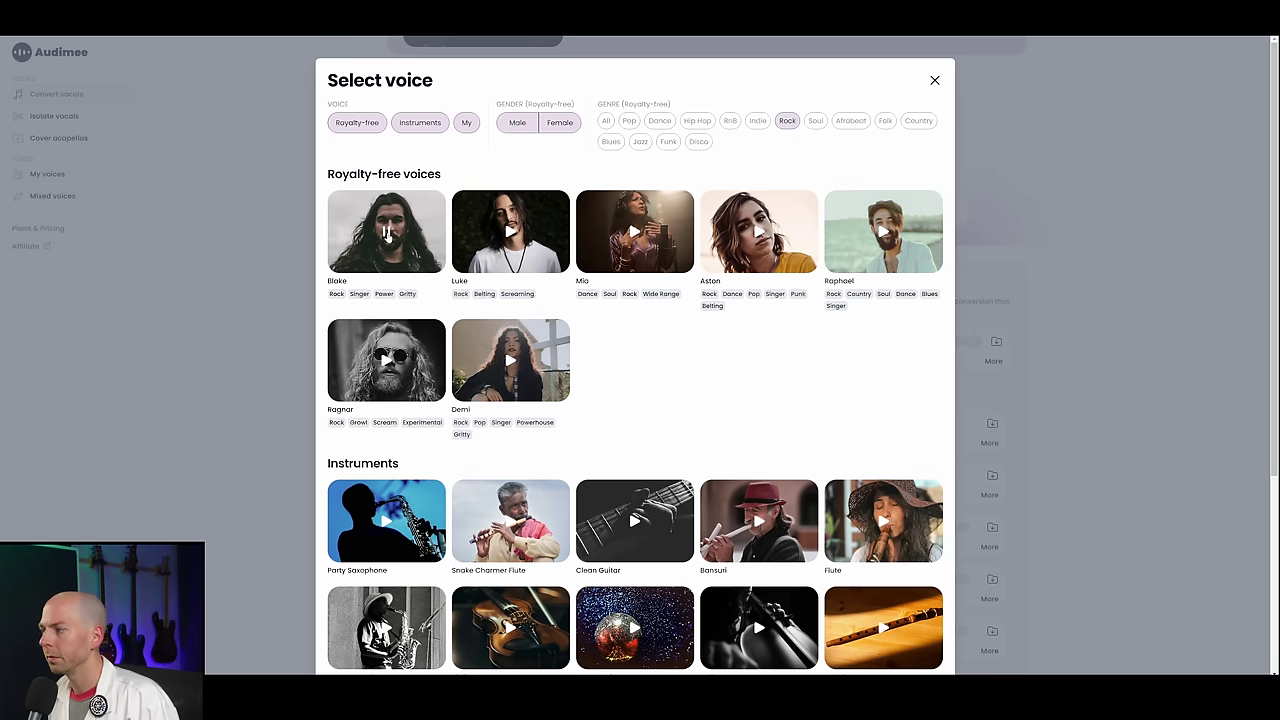
{"action": "left_click", "coordinate": [387, 233]}
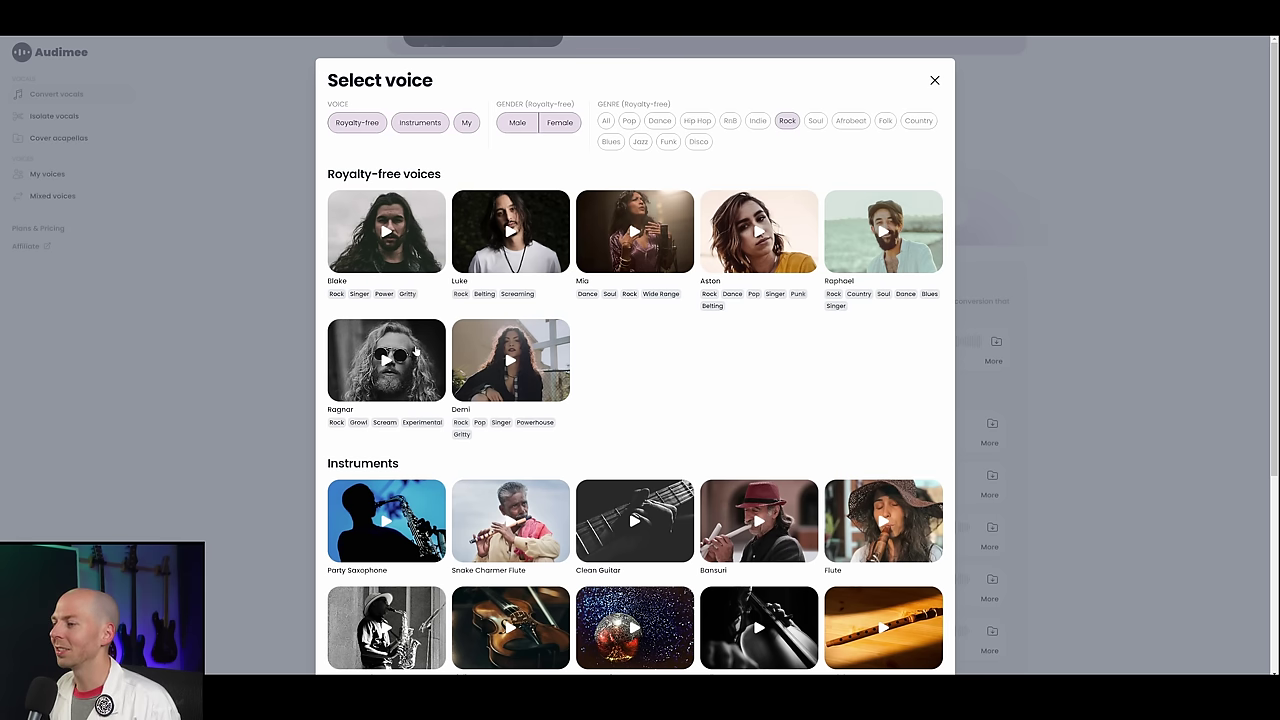
{"action": "left_click", "coordinate": [342, 410]}
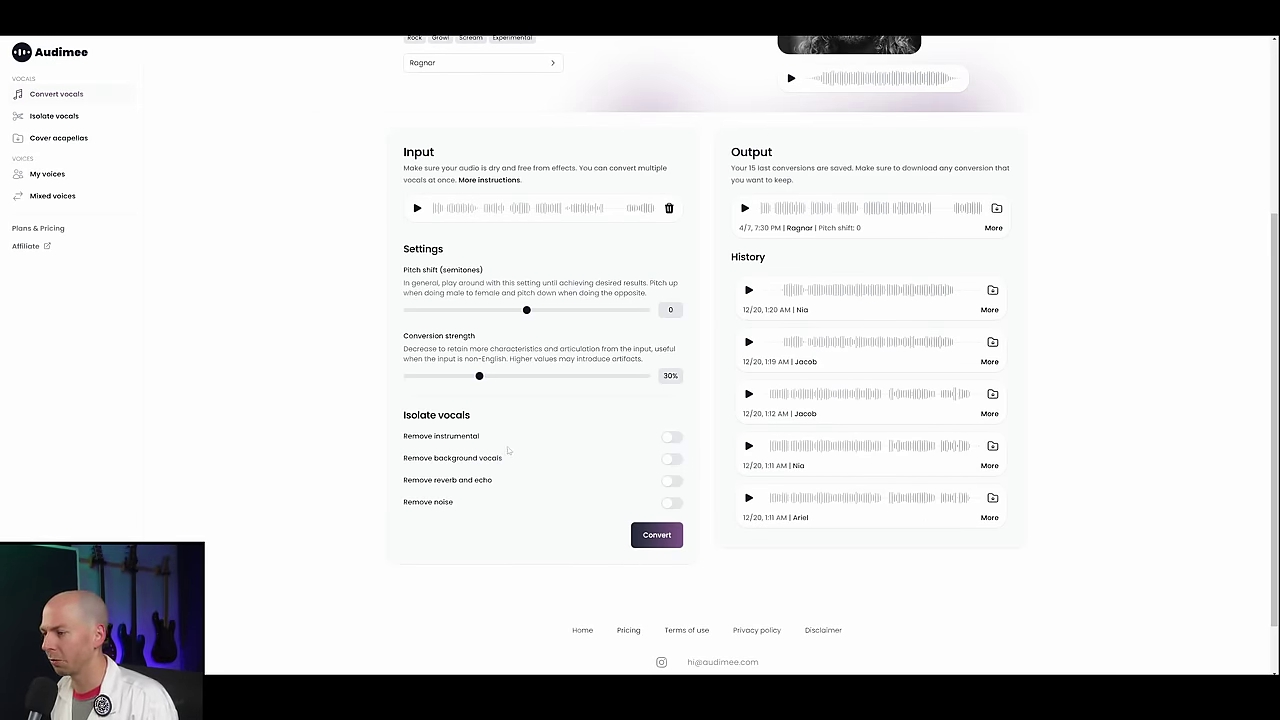
Switch to the Cubase project and place the converted Ragnar vocal clips on V_Scream 2, aligned beneath the V_Scream 1 clips
{"action": "left_click", "coordinate": [653, 405]}
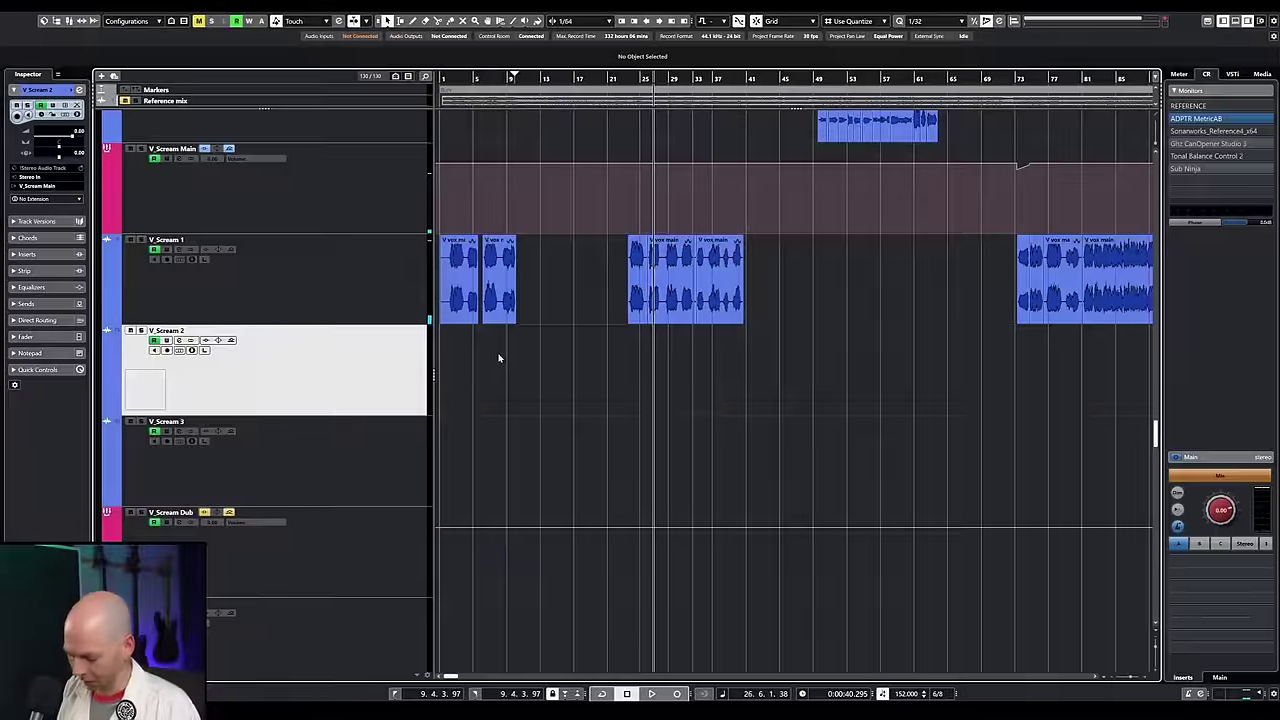
{"action": "key", "text": "alt+Tab"}
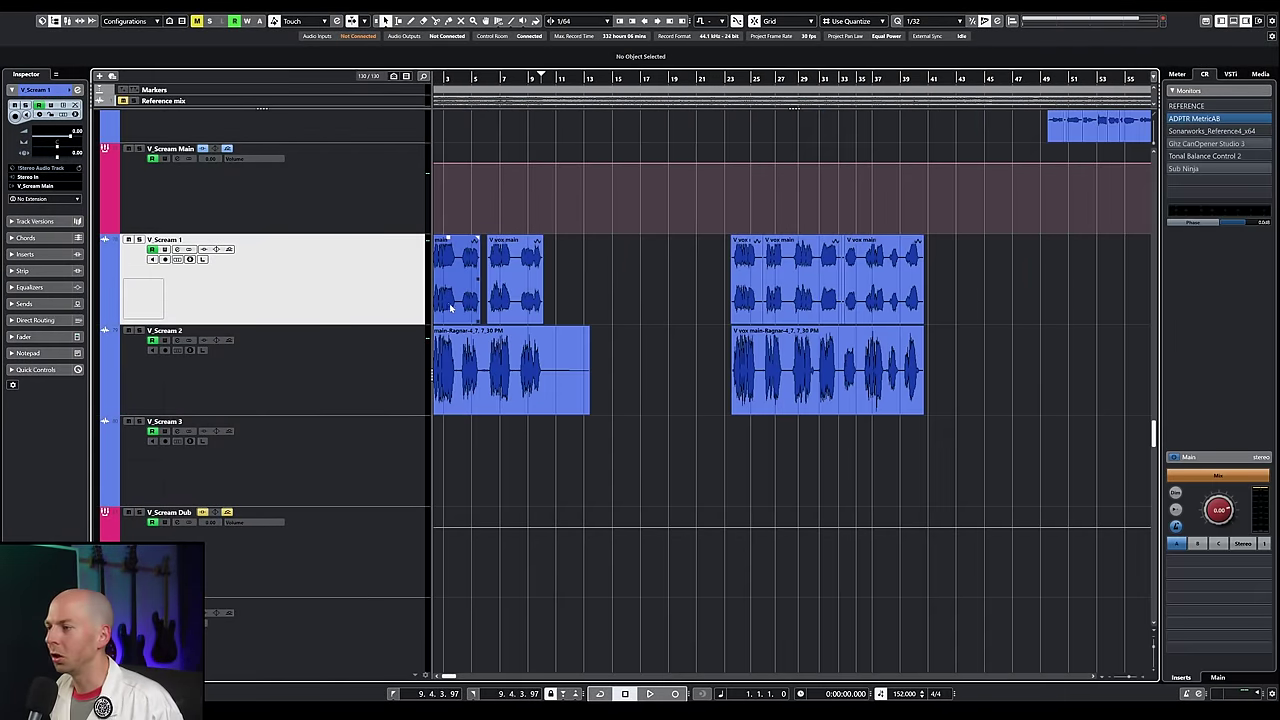
{"action": "key", "text": "h"}
{"action": "key", "text": "h"}
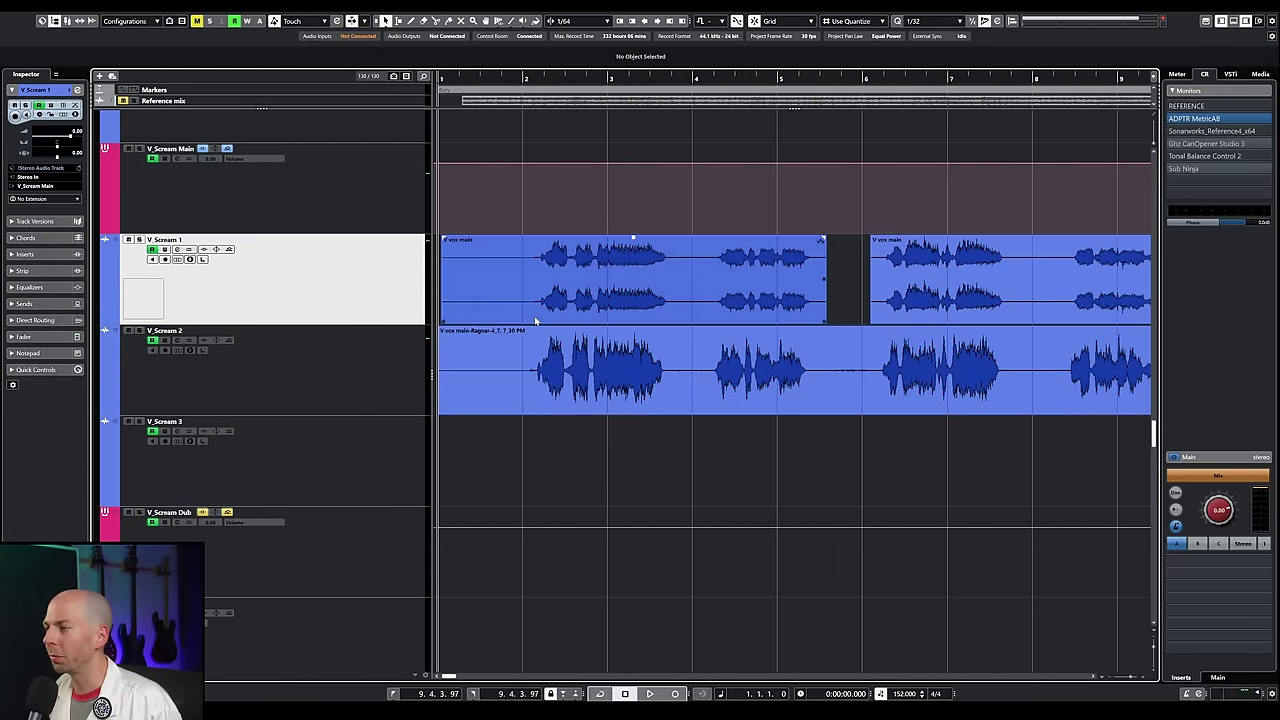
Route the outputs of both V_Scream 1 and V_Scream 2 directly to Stereo Out
{"action": "left_click", "coordinate": [315, 333]}
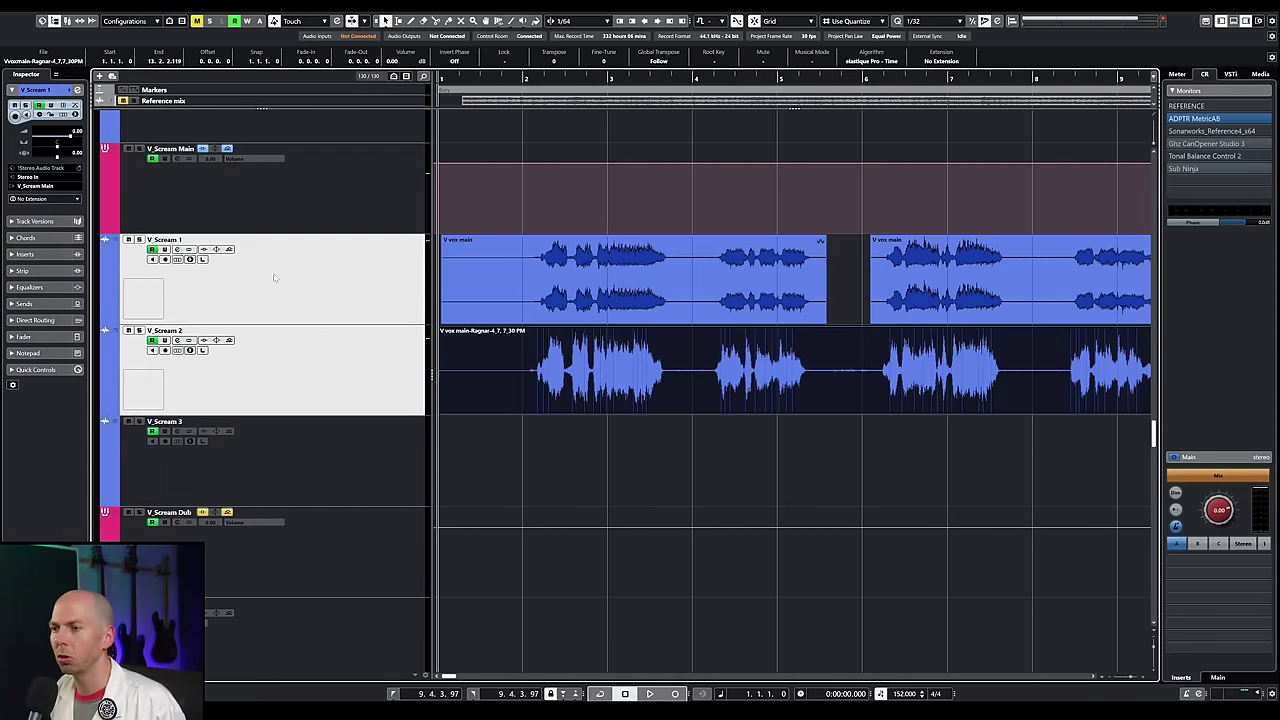
{"action": "left_click", "coordinate": [57, 184]}
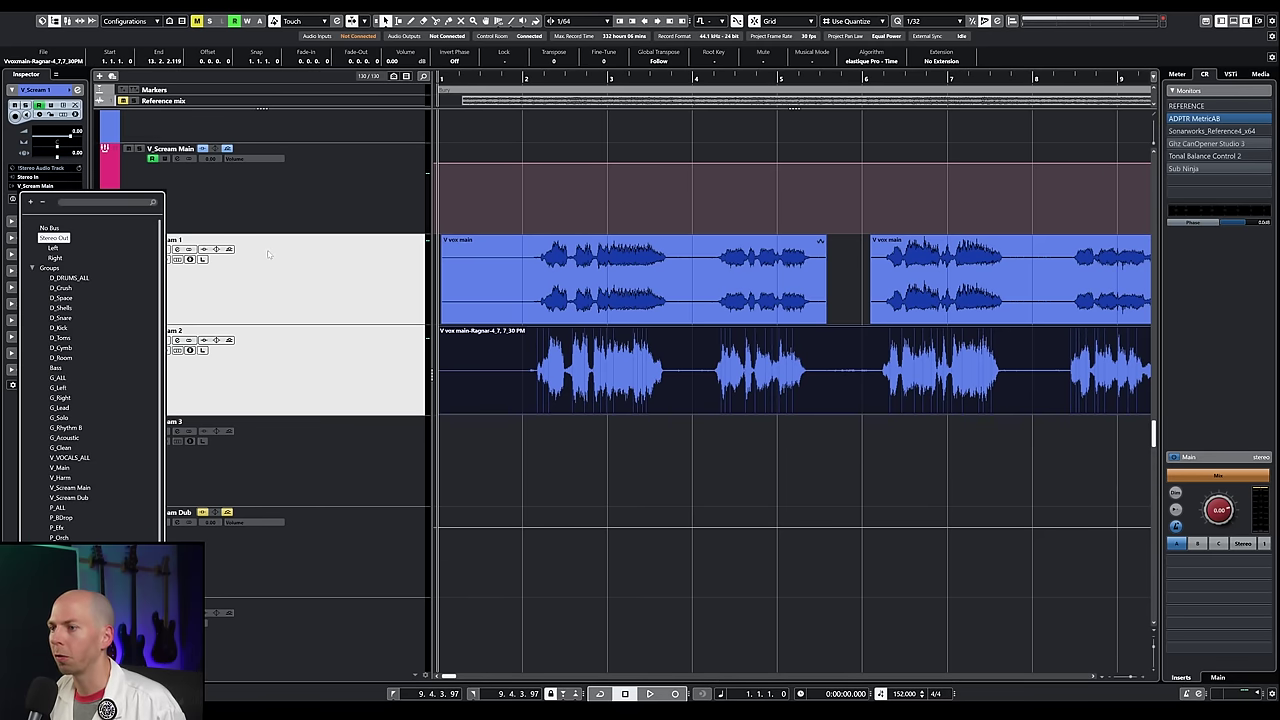
{"action": "left_click", "coordinate": [76, 241]}
Solo V_Scream 1 and play its original screams from about bar 2
{"action": "left_click", "coordinate": [296, 292]}
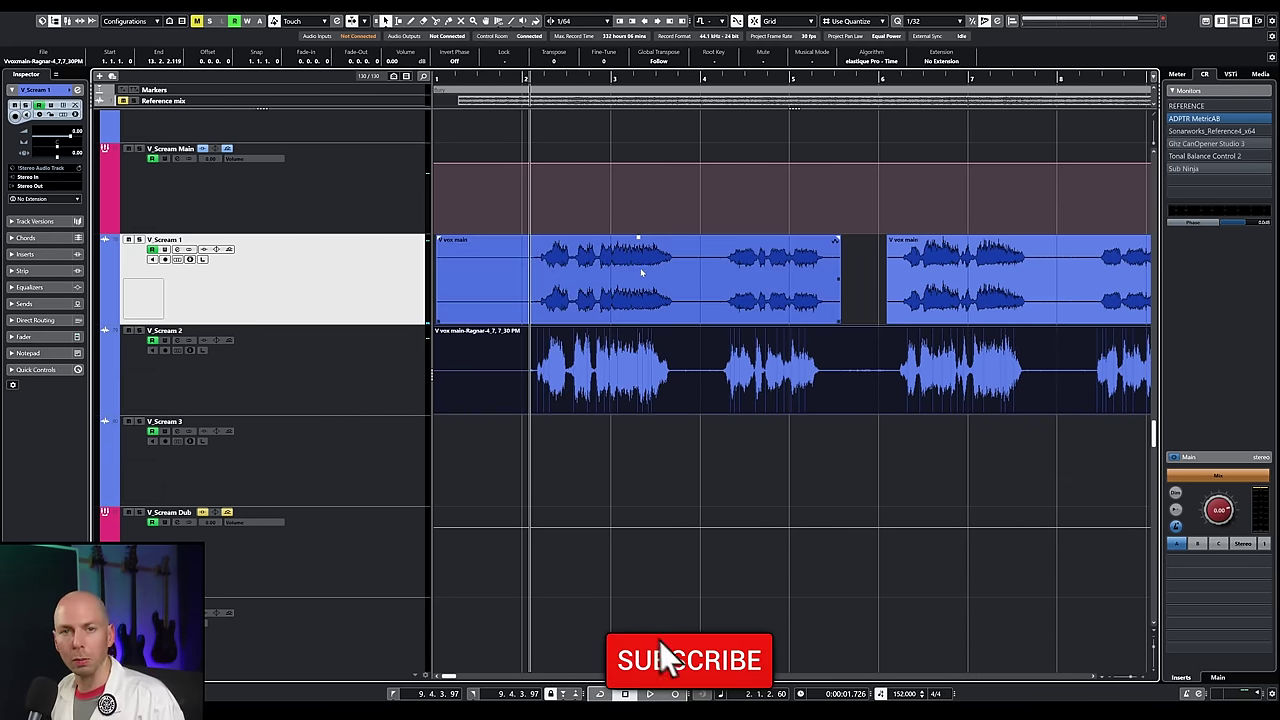
{"action": "left_click", "coordinate": [618, 372]}
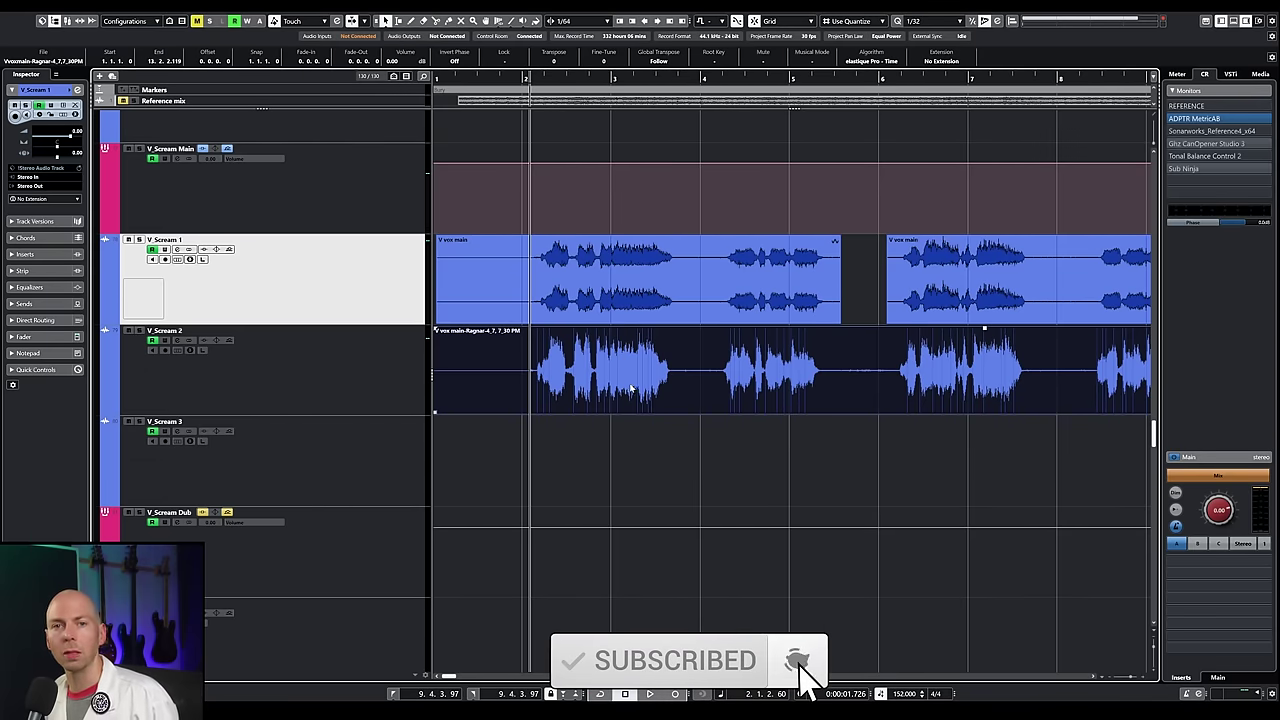
{"action": "key", "text": "space"}
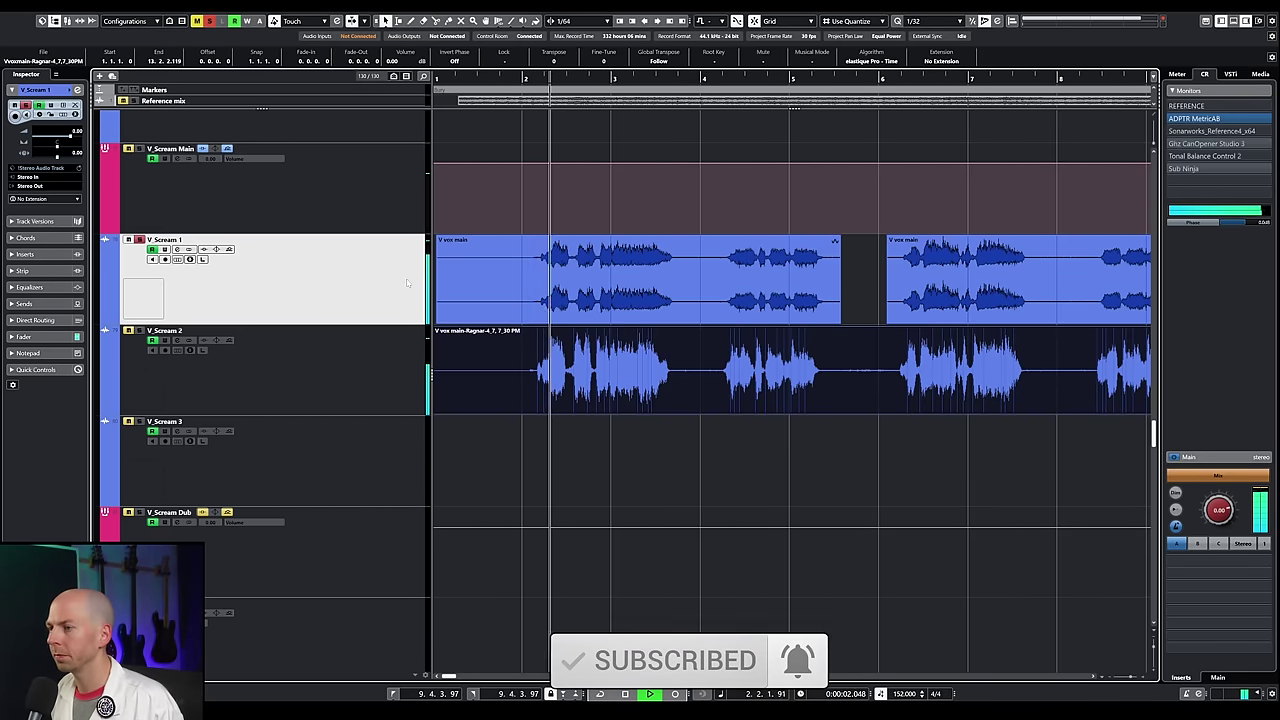
{"action": "left_click", "coordinate": [668, 265]}
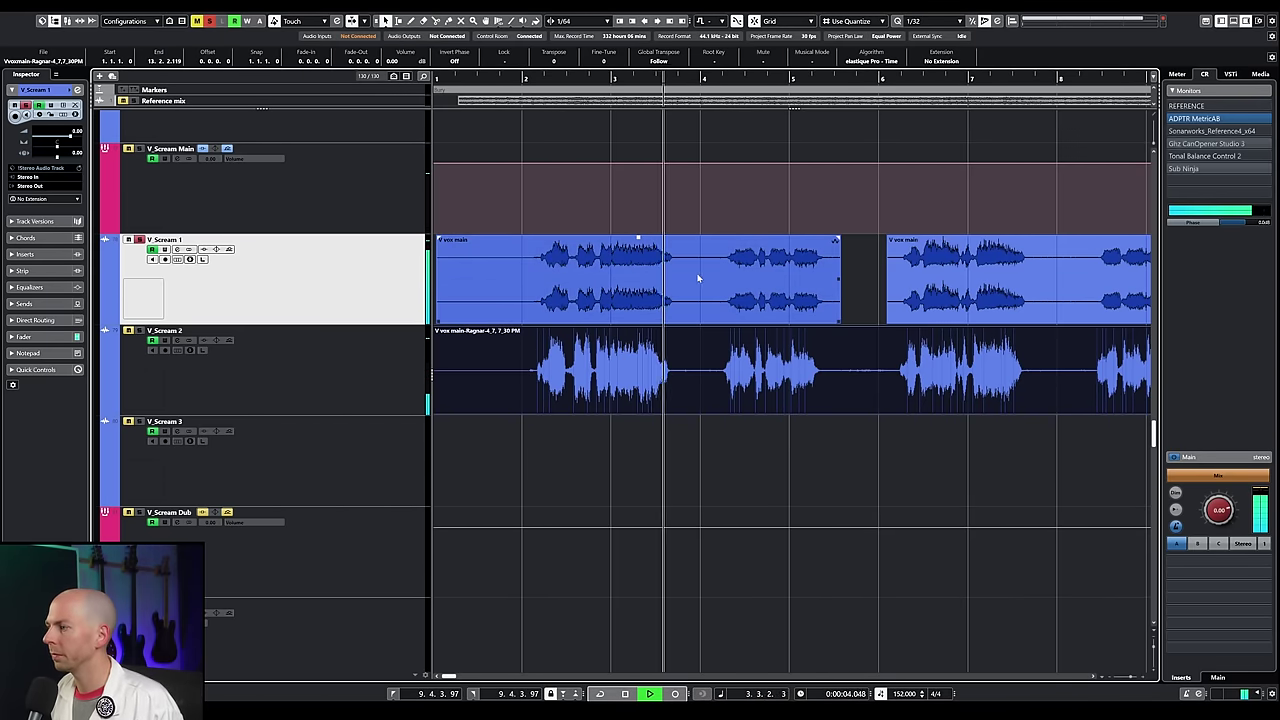
{"action": "key", "text": "g"}
{"action": "key", "text": "space"}
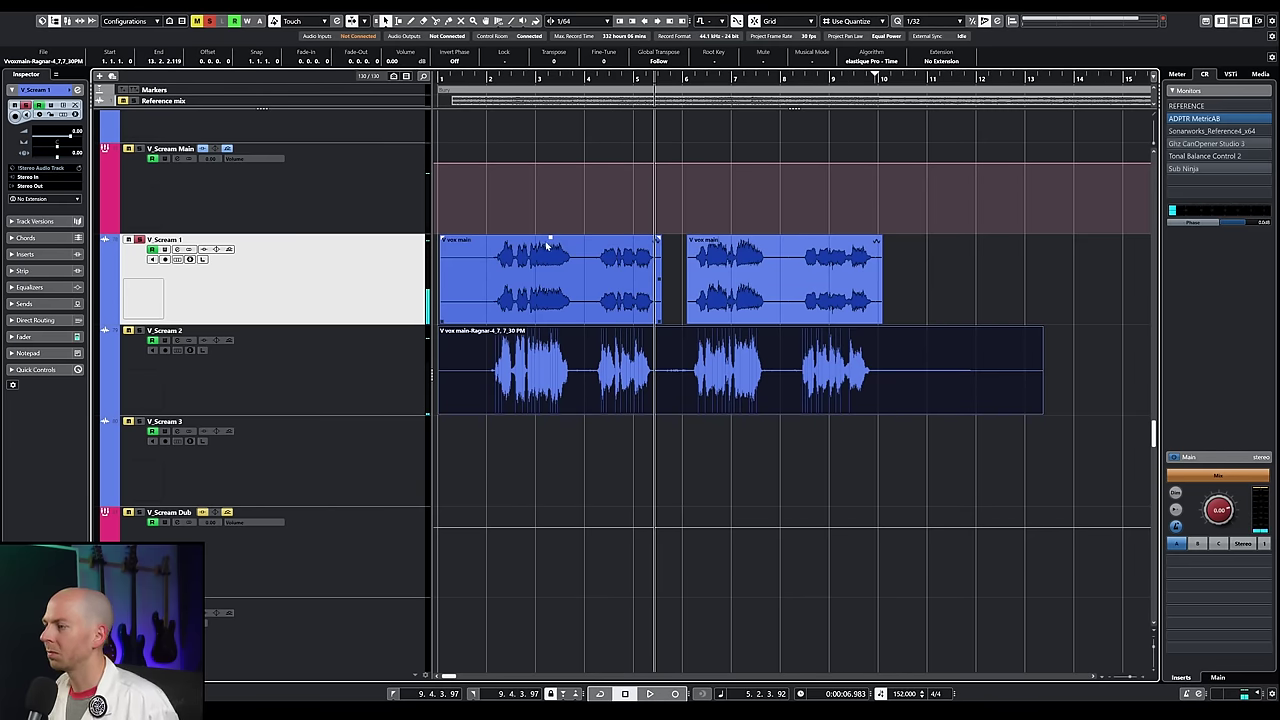
Play the second section of original screams on V_Scream 1 from just before bar 15
{"action": "key", "text": "g"}
{"action": "left_click", "coordinate": [732, 313]}
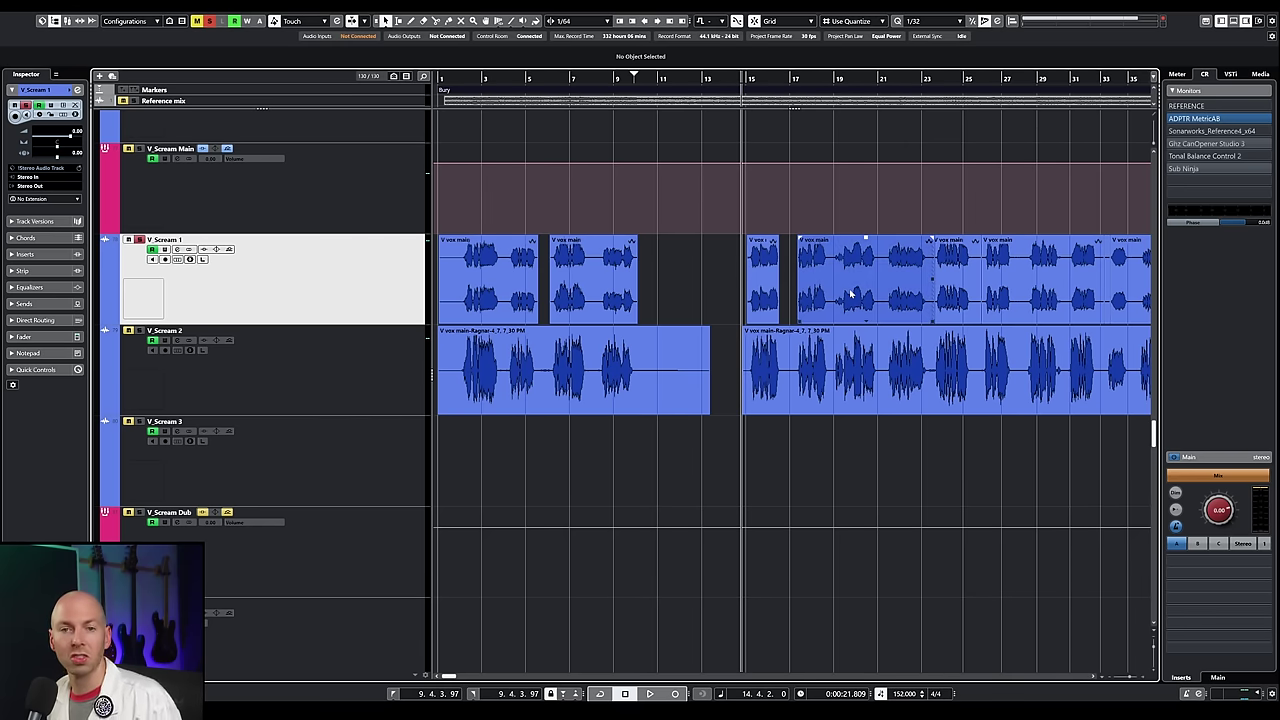
{"action": "key", "text": "space"}
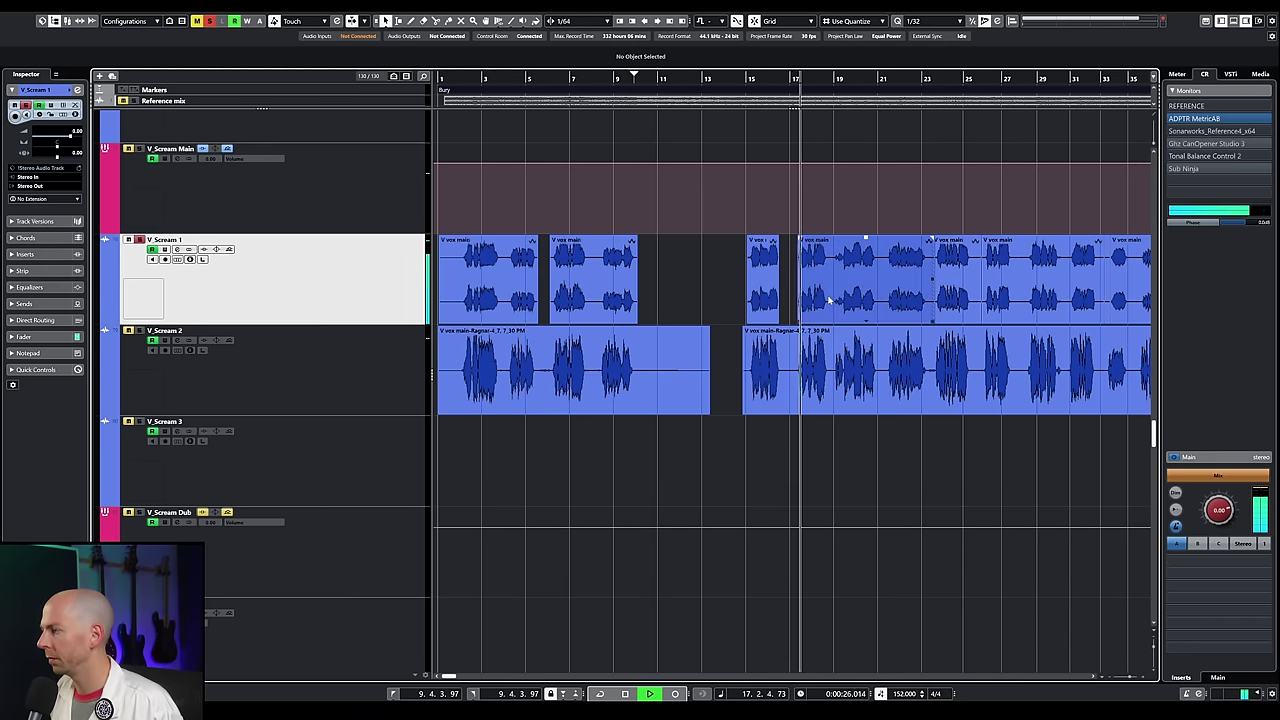
{"action": "key", "text": "space"}
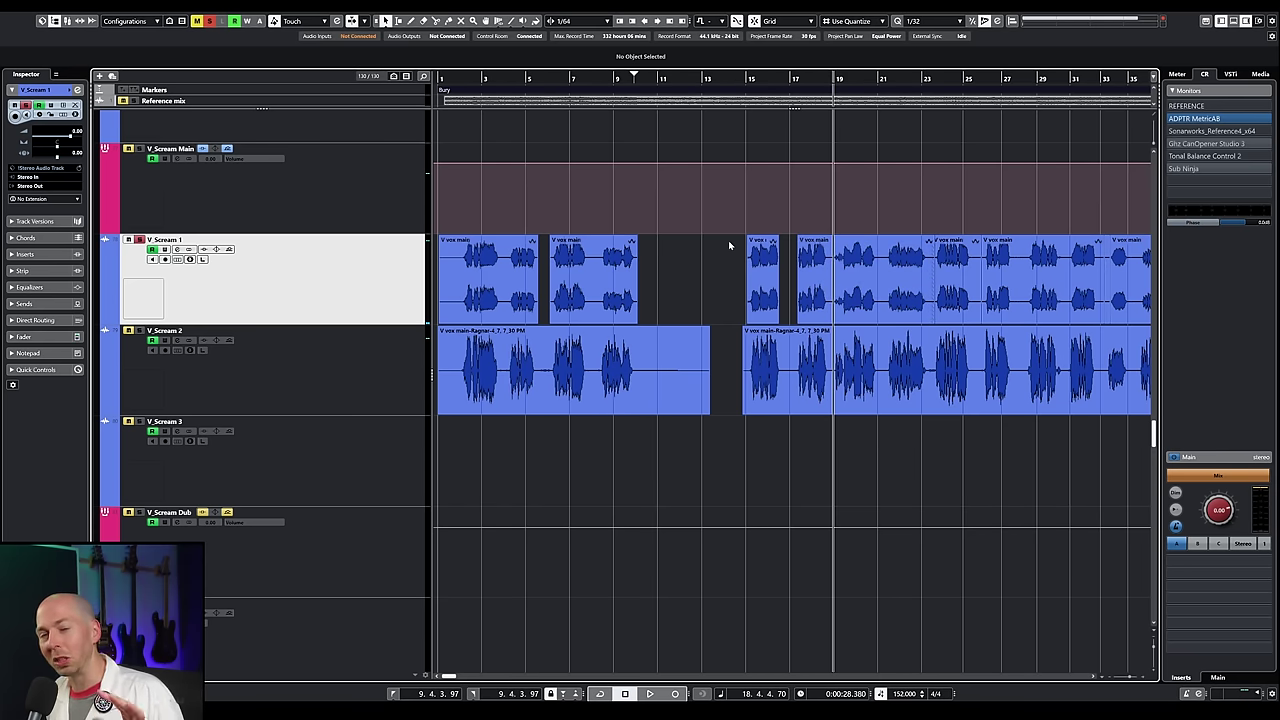
{"action": "left_click", "coordinate": [760, 262]}
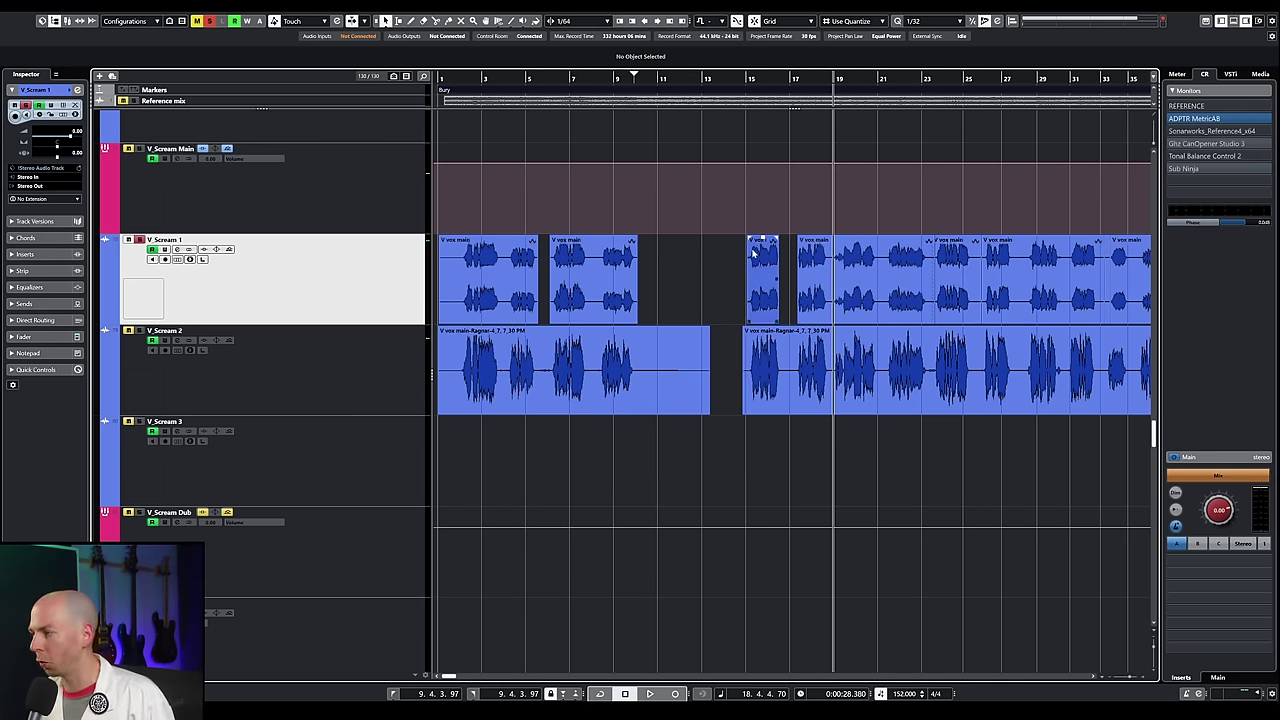
{"action": "left_click", "coordinate": [784, 282]}
{"action": "left_click", "coordinate": [810, 292]}
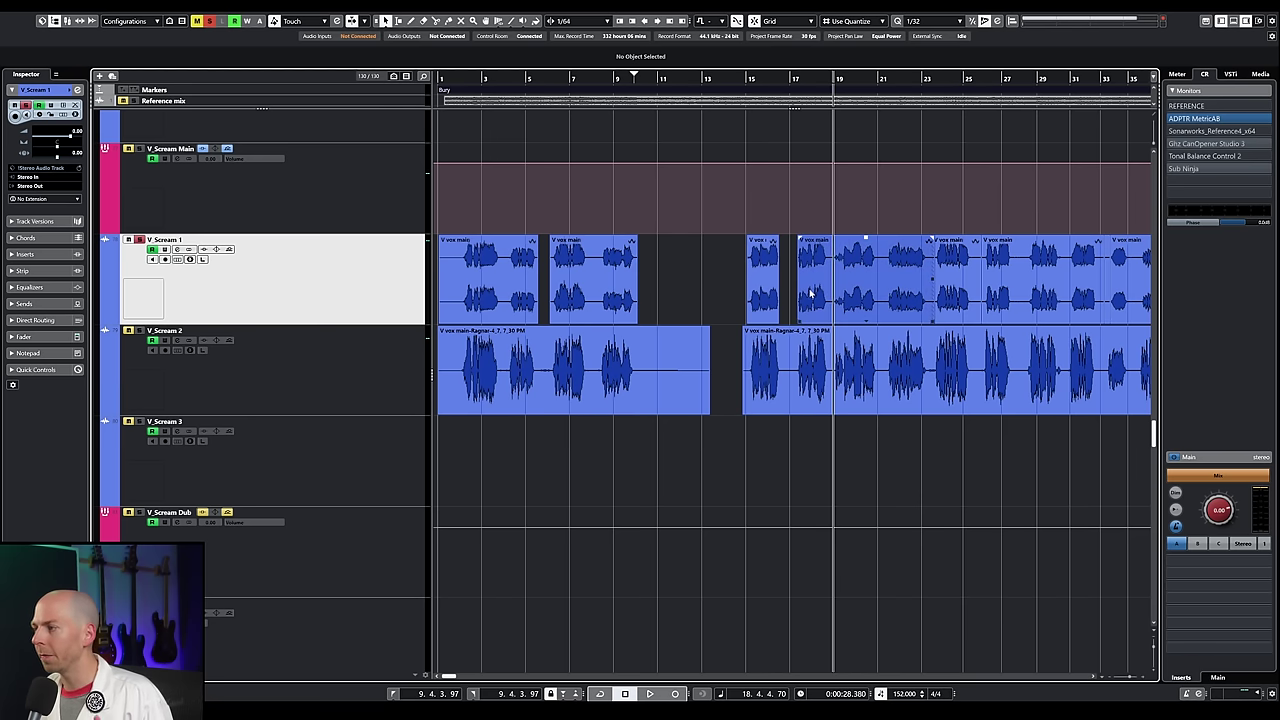